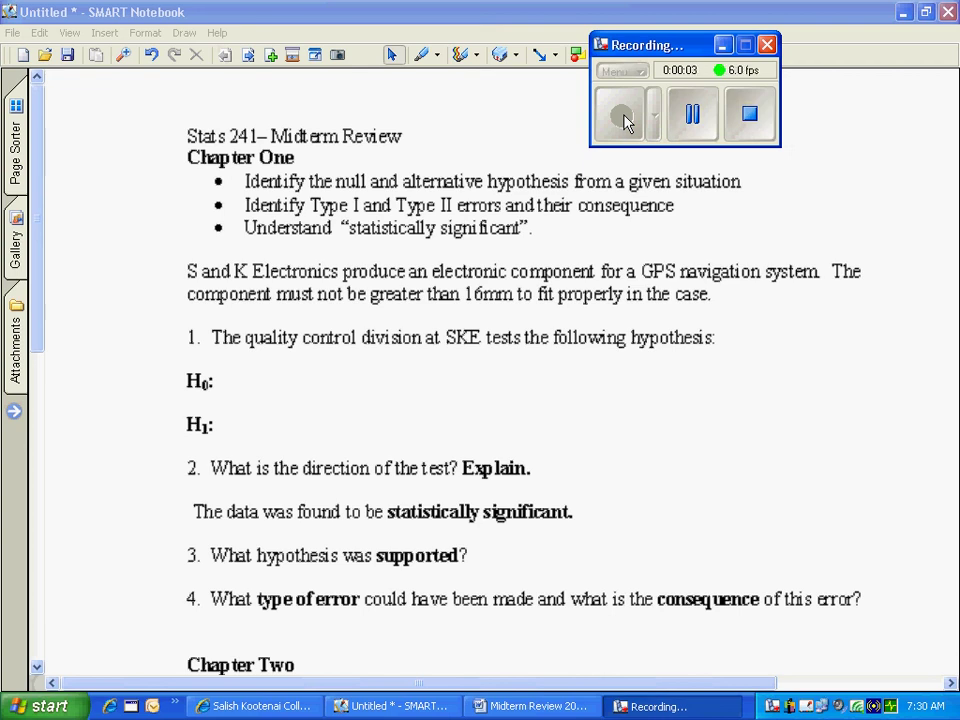
Step: Bring up the Floating Tools toolbar from the SMART Board tray menu
left_click(806, 706)
left_click(845, 539)
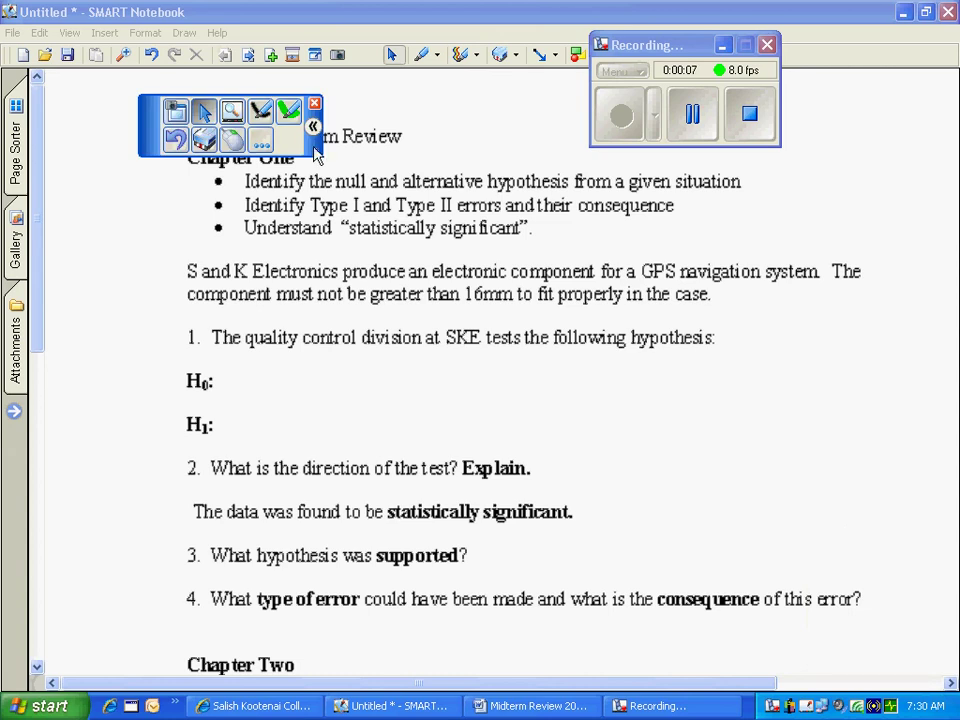
Step: Green-highlight 'null and alternative hypothesis' and the 16mm limit, then write length = 16 beside H0
left_click_drag(315, 150, 319, 122)
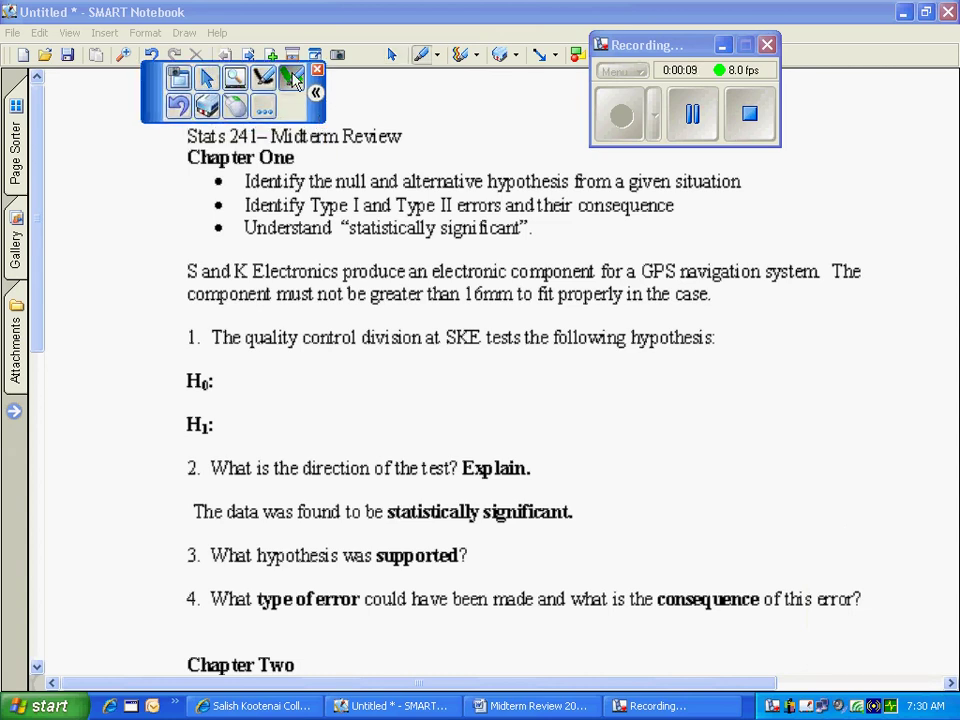
left_click_drag(333, 181, 560, 181)
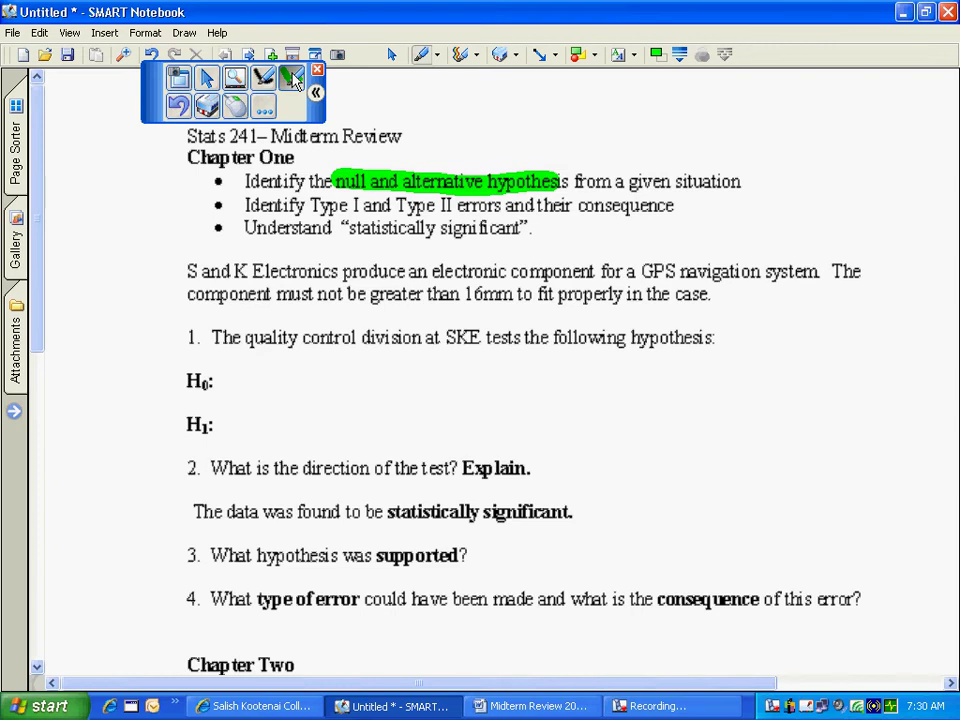
left_click_drag(274, 294, 533, 296)
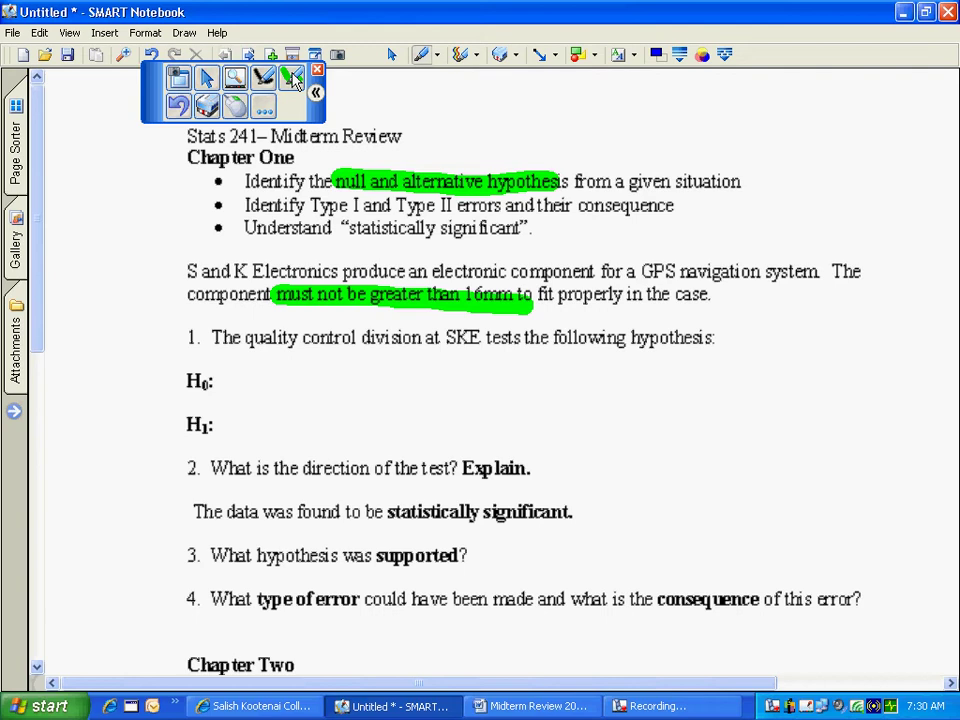
mouse_move(239, 367)
left_mouse_down()
mouse_move(285, 376)
mouse_move(296, 396)
mouse_move(328, 372)
mouse_move(398, 378)
left_mouse_up()
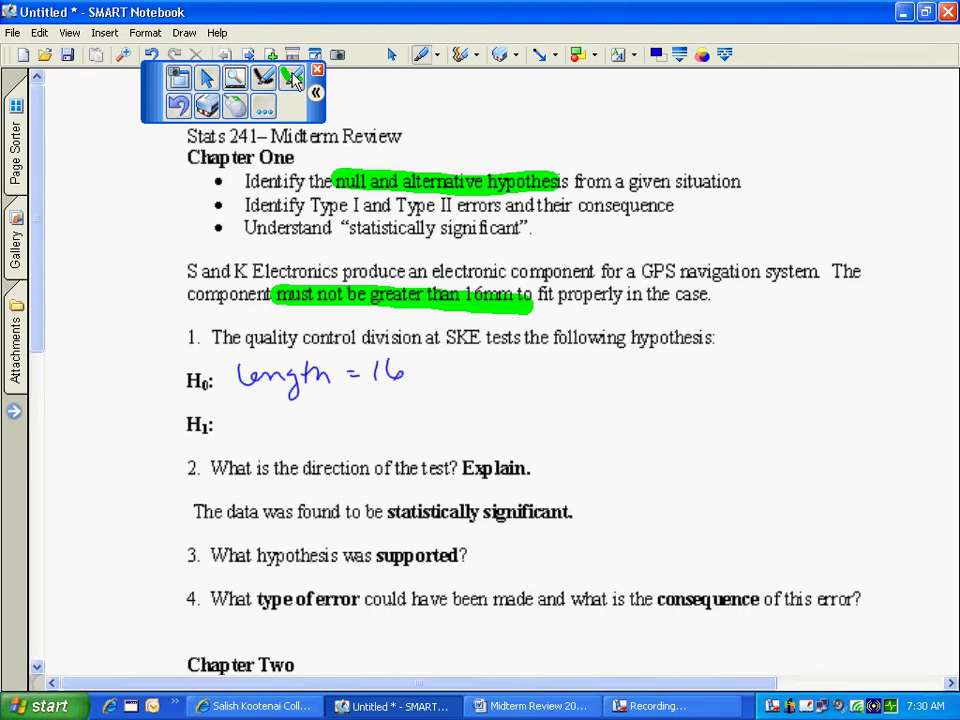
Step: Write 'length > 16' after H1 and bracket both hypotheses with 'evidence, data → sample'
mouse_move(237, 436)
left_mouse_down()
mouse_move(259, 424)
mouse_move(268, 437)
left_mouse_up()
left_click_drag(292, 424, 284, 455)
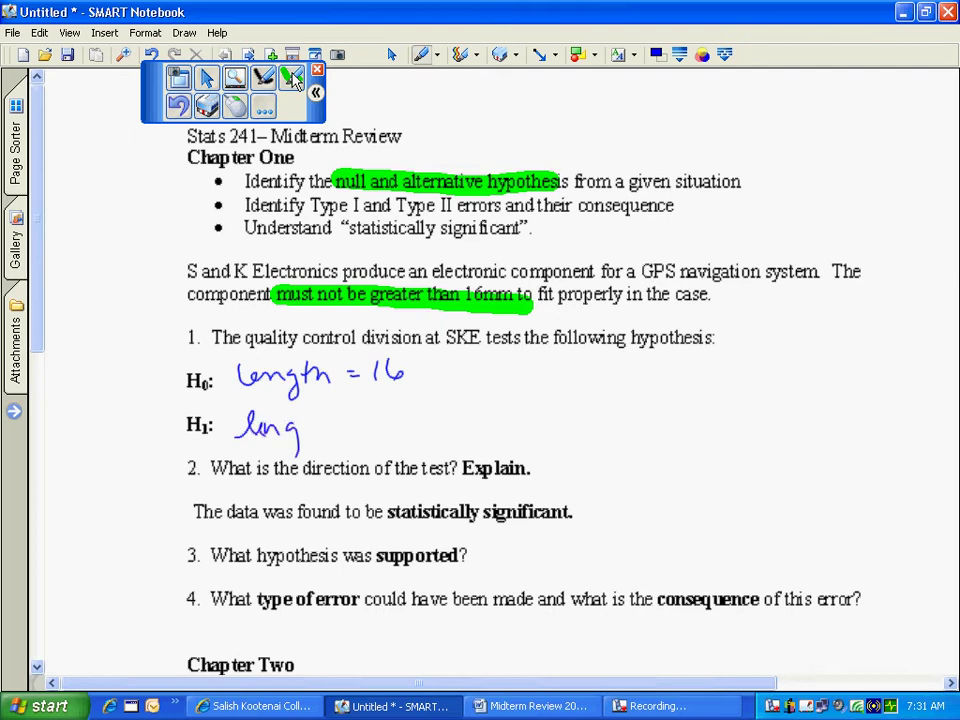
mouse_move(311, 414)
left_mouse_down()
mouse_move(309, 431)
mouse_move(317, 419)
left_mouse_up()
left_click_drag(321, 414, 322, 430)
mouse_move(322, 425)
left_mouse_down()
mouse_move(360, 428)
mouse_move(344, 438)
left_mouse_up()
mouse_move(384, 417)
left_mouse_down()
mouse_move(384, 440)
mouse_move(404, 432)
left_mouse_up()
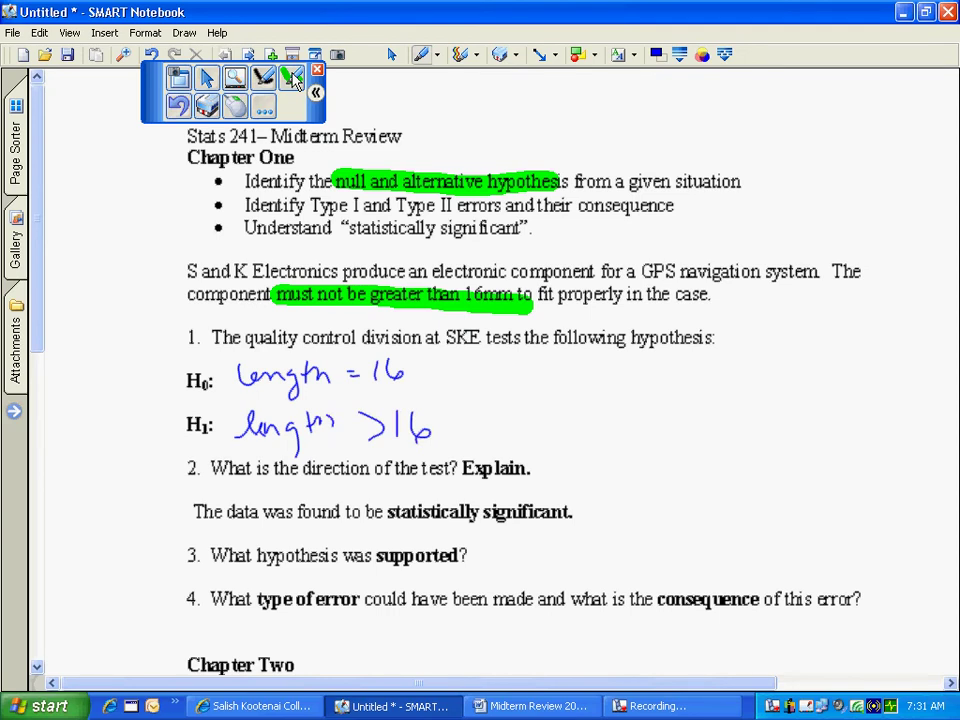
mouse_move(497, 378)
left_mouse_down()
mouse_move(504, 428)
mouse_move(665, 378)
mouse_move(642, 430)
mouse_move(682, 422)
mouse_move(814, 334)
left_mouse_up()
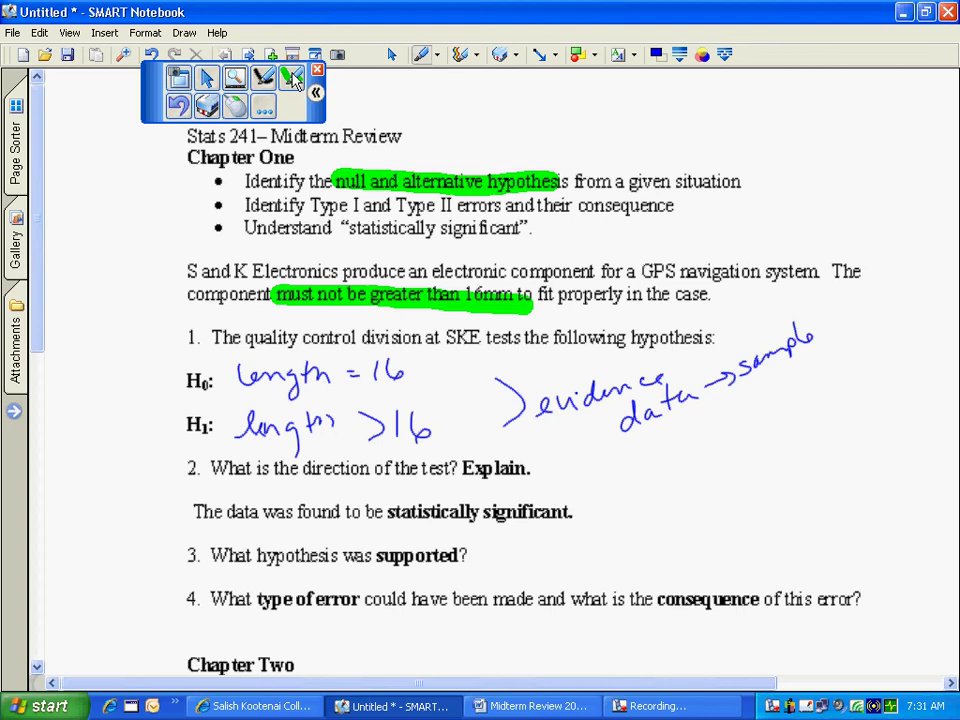
Step: Box 'statistically significant' in blue, outline the H0 line in green, and write 'reject Ho'
mouse_move(384, 499)
left_mouse_down()
mouse_move(460, 526)
mouse_move(577, 499)
mouse_move(384, 499)
left_mouse_up()
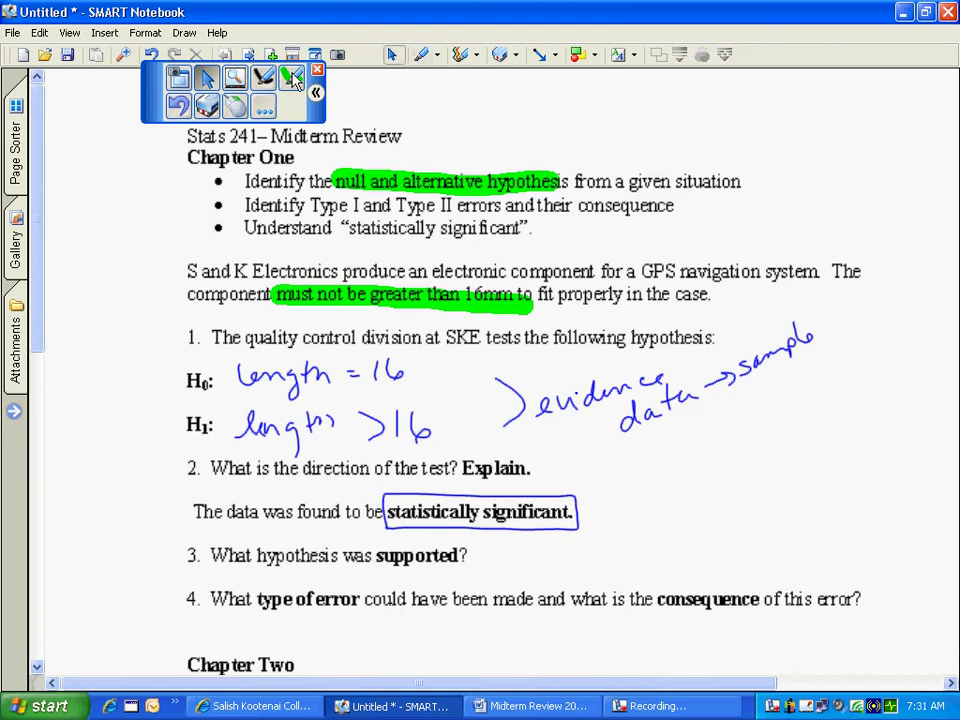
mouse_move(186, 395)
left_mouse_down()
mouse_move(403, 399)
mouse_move(172, 395)
left_mouse_up()
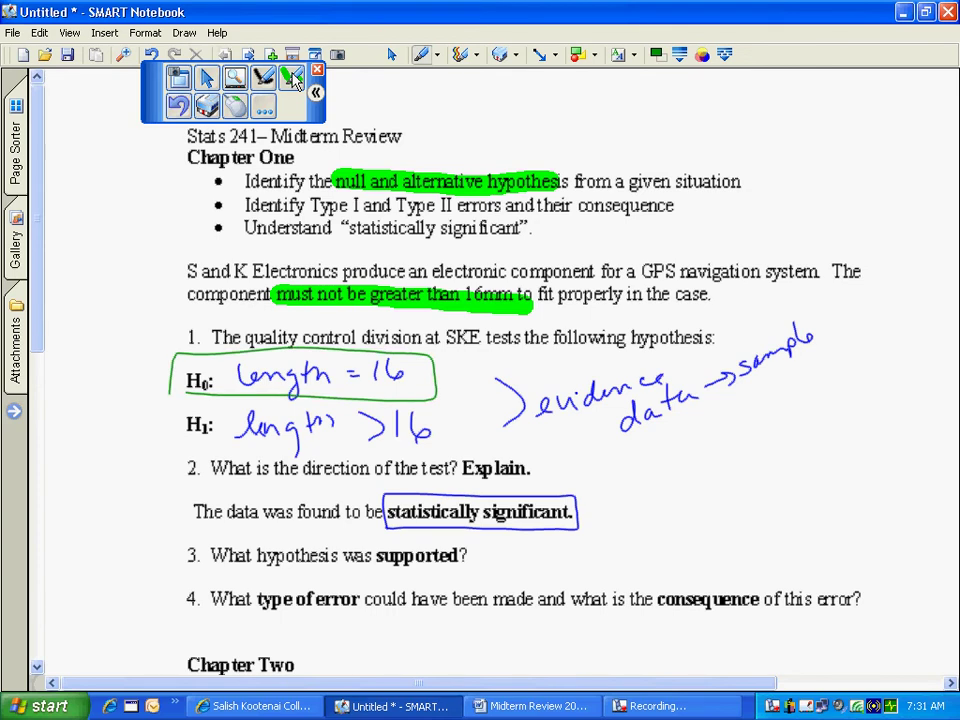
mouse_move(591, 502)
left_mouse_down()
mouse_move(603, 514)
mouse_move(621, 508)
mouse_move(630, 526)
mouse_move(655, 505)
mouse_move(708, 505)
left_mouse_up()
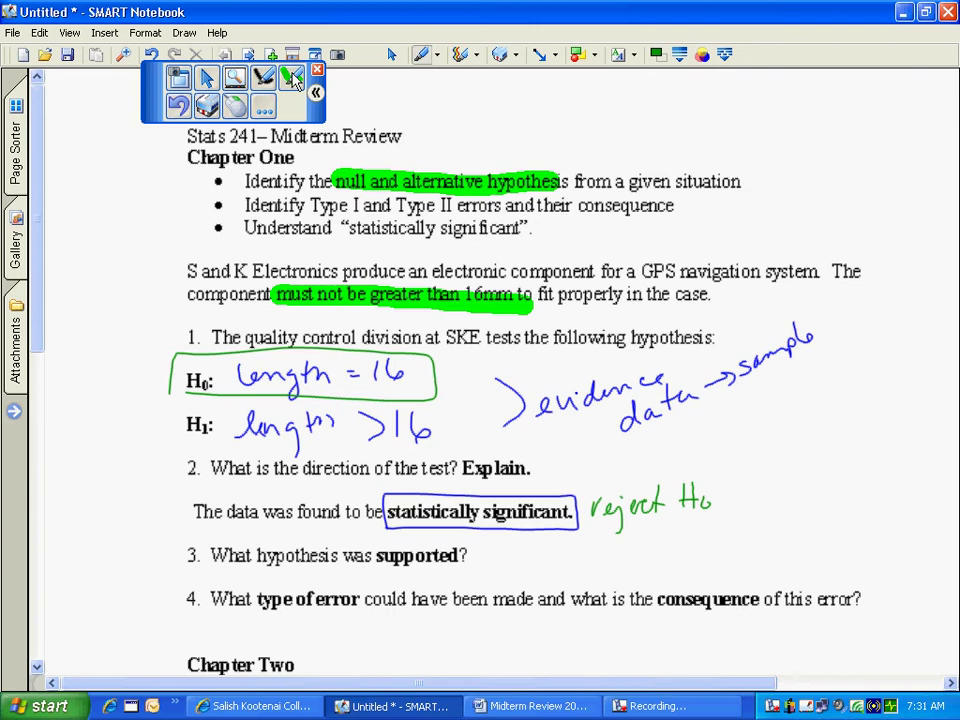
Step: Underline 'direction of the test' and write 'right' as its answer
left_click_drag(305, 476, 457, 475)
mouse_move(553, 478)
left_mouse_down()
mouse_move(563, 465)
mouse_move(584, 491)
mouse_move(607, 478)
left_mouse_up()
mouse_move(614, 457)
left_mouse_down()
mouse_move(616, 471)
mouse_move(624, 461)
mouse_move(840, 453)
left_mouse_up()
Step: Sketch a number line marked at 16 with a rightward arrow, labelled 'right'
left_click_drag(740, 448, 740, 469)
left_click_drag(738, 476, 740, 494)
mouse_move(747, 478)
left_mouse_down()
mouse_move(751, 490)
mouse_move(752, 460)
mouse_move(720, 460)
mouse_move(823, 460)
left_mouse_up()
left_click_drag(829, 449, 834, 460)
left_click_drag(844, 451, 850, 460)
left_click_drag(850, 451, 844, 460)
mouse_move(740, 447)
left_mouse_down()
mouse_move(756, 426)
mouse_move(827, 438)
left_mouse_up()
left_click_drag(817, 428, 835, 428)
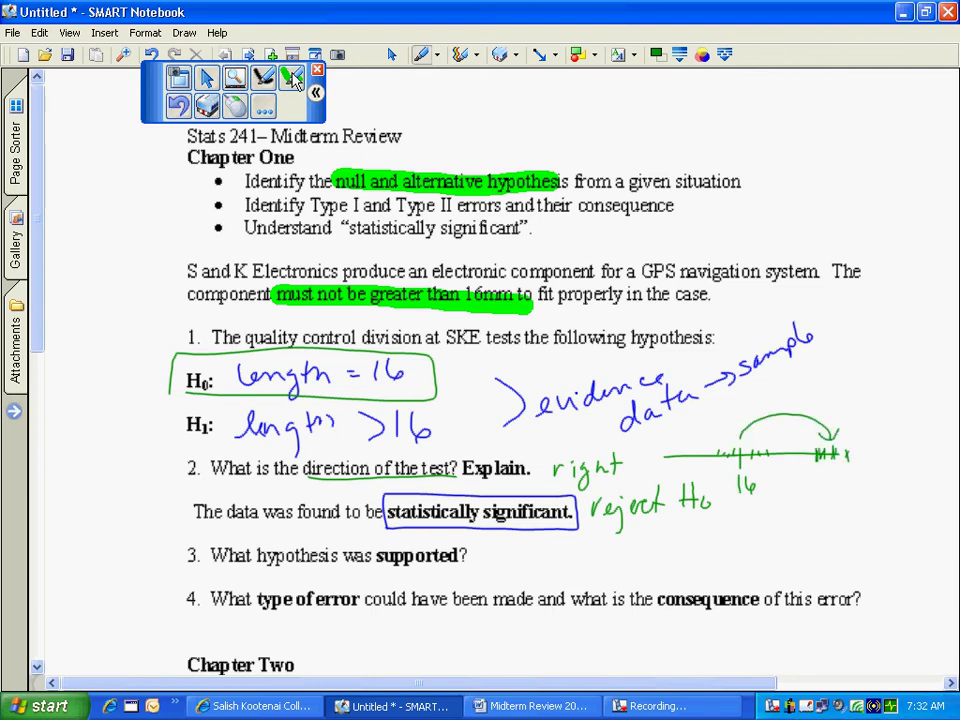
mouse_move(810, 484)
left_mouse_down()
mouse_move(823, 480)
mouse_move(839, 512)
left_mouse_up()
left_click_drag(852, 468, 862, 497)
left_click_drag(868, 472, 870, 495)
left_click_drag(862, 478, 875, 476)
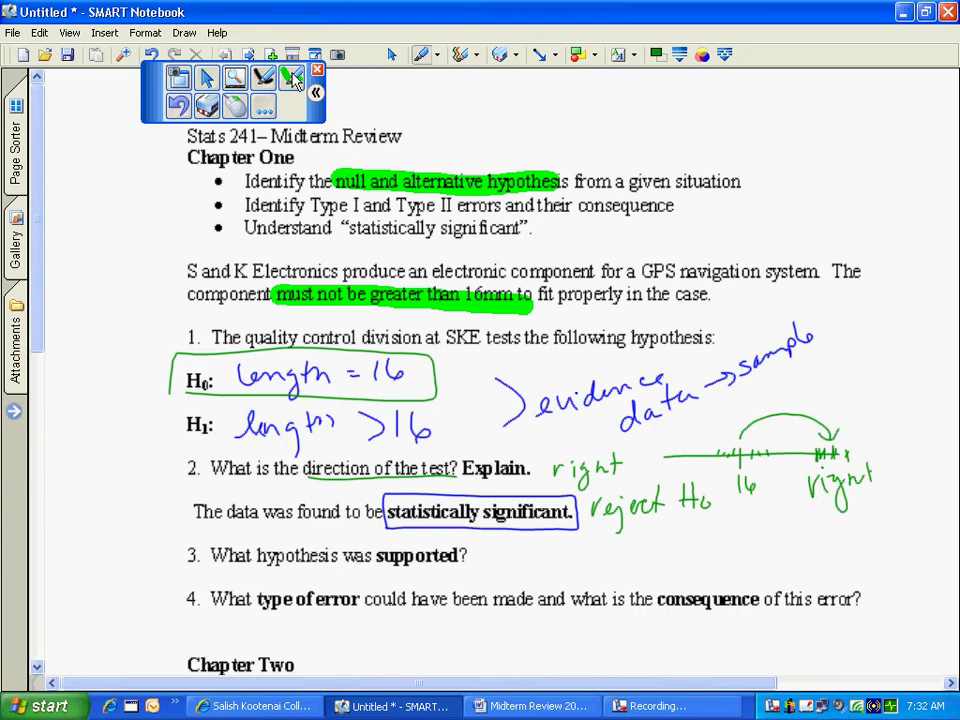
Step: Brace the H0 and H1 lines together and answer question 3 with 'H1'
mouse_move(176, 350)
left_mouse_down()
mouse_move(168, 429)
mouse_move(178, 452)
left_mouse_up()
mouse_move(493, 541)
left_mouse_down()
mouse_move(493, 571)
mouse_move(507, 556)
left_mouse_up()
left_click_drag(507, 541, 508, 571)
left_click_drag(516, 560, 516, 577)
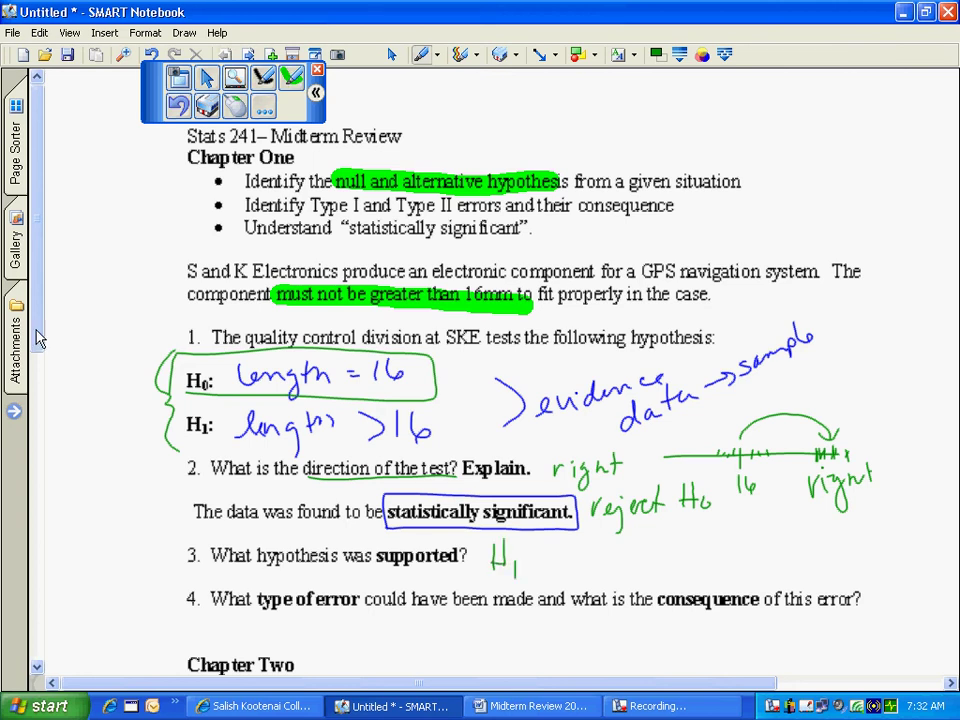
left_click_drag(36, 336, 35, 430)
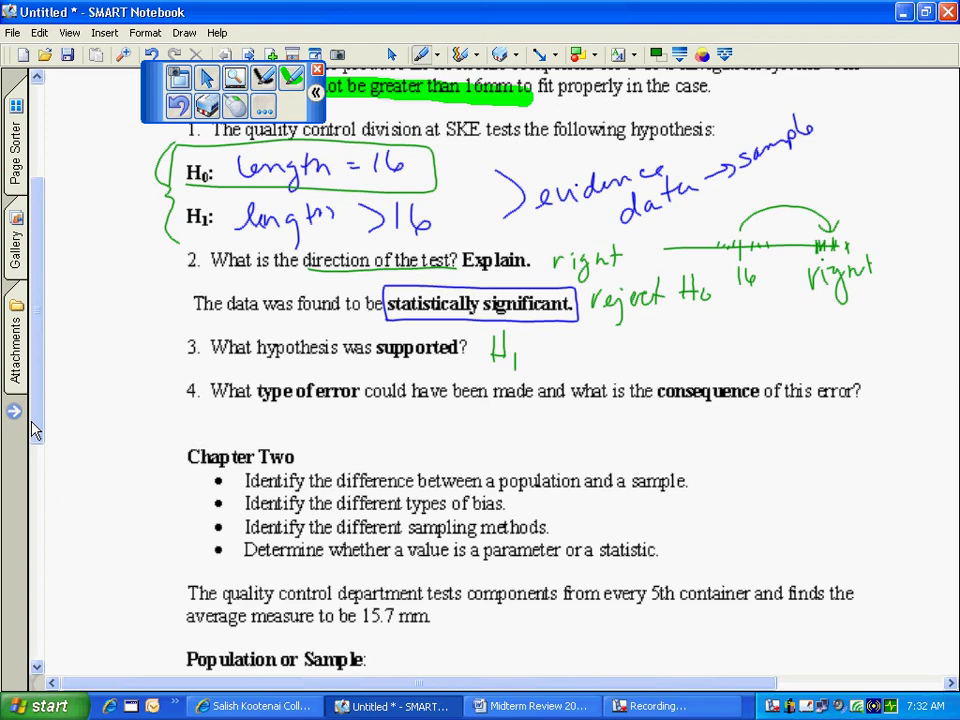
Step: Write 'reject Ho' followed by an arrow below question 4
mouse_move(266, 428)
left_mouse_down()
mouse_move(280, 416)
mouse_move(298, 436)
left_mouse_up()
left_click_drag(308, 422, 324, 426)
mouse_move(340, 408)
left_mouse_down()
mouse_move(342, 430)
mouse_move(350, 412)
left_mouse_up()
mouse_move(372, 409)
left_mouse_down()
mouse_move(372, 432)
mouse_move(388, 420)
left_mouse_up()
mouse_move(388, 408)
left_mouse_down()
mouse_move(388, 432)
mouse_move(399, 423)
left_mouse_up()
mouse_move(412, 424)
left_mouse_down()
mouse_move(450, 424)
mouse_move(440, 432)
left_mouse_up()
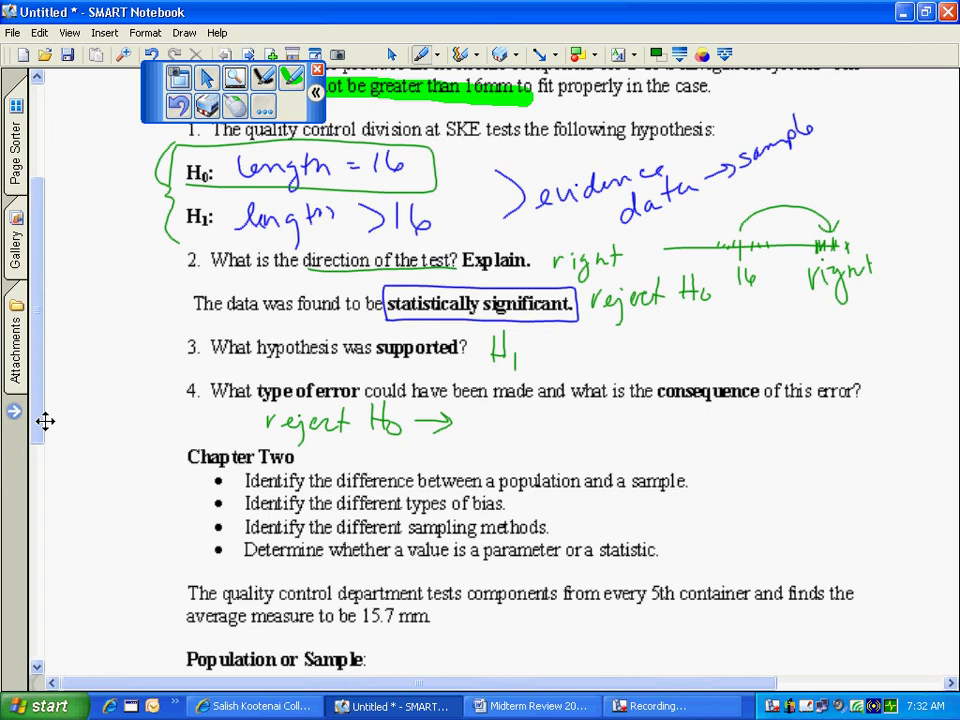
Step: Complete the answer with 'Type I error' after the arrow
mouse_move(475, 424)
left_mouse_down()
mouse_move(490, 423)
mouse_move(484, 446)
mouse_move(500, 440)
mouse_move(504, 466)
left_mouse_up()
mouse_move(512, 428)
left_mouse_down()
mouse_move(537, 440)
mouse_move(558, 421)
mouse_move(549, 443)
mouse_move(592, 437)
left_mouse_up()
left_click_drag(596, 438, 624, 432)
left_click_drag(630, 438, 641, 430)
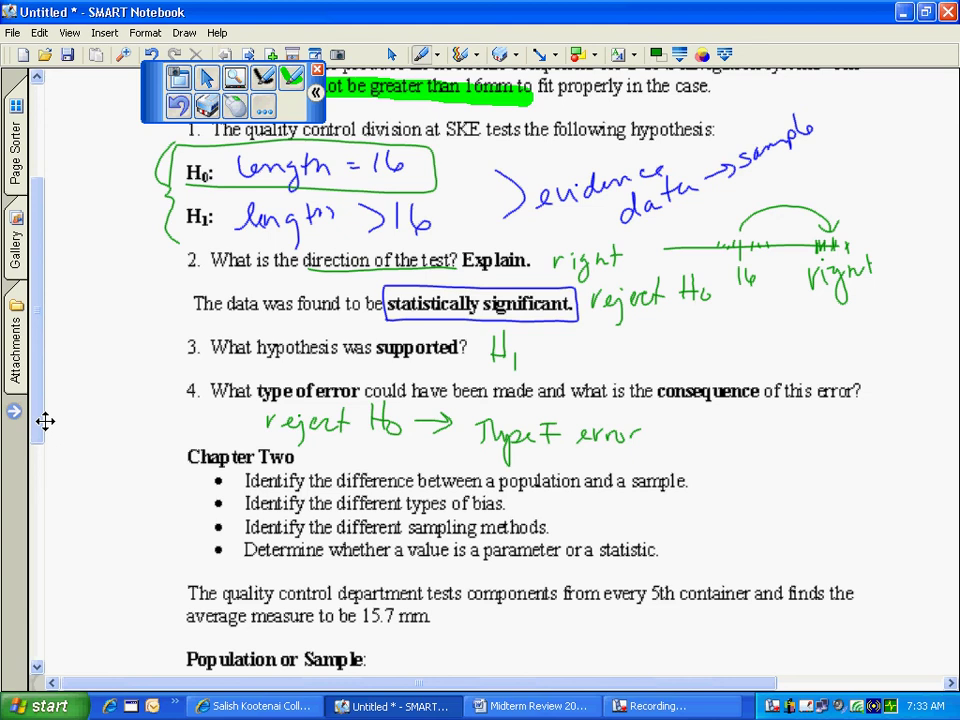
Step: Write 'shut off machine' and '– lost time + $' to the right of Type I error
mouse_move(710, 410)
left_mouse_down()
mouse_move(700, 438)
mouse_move(790, 425)
mouse_move(812, 440)
mouse_move(828, 424)
mouse_move(880, 410)
mouse_move(928, 410)
left_mouse_up()
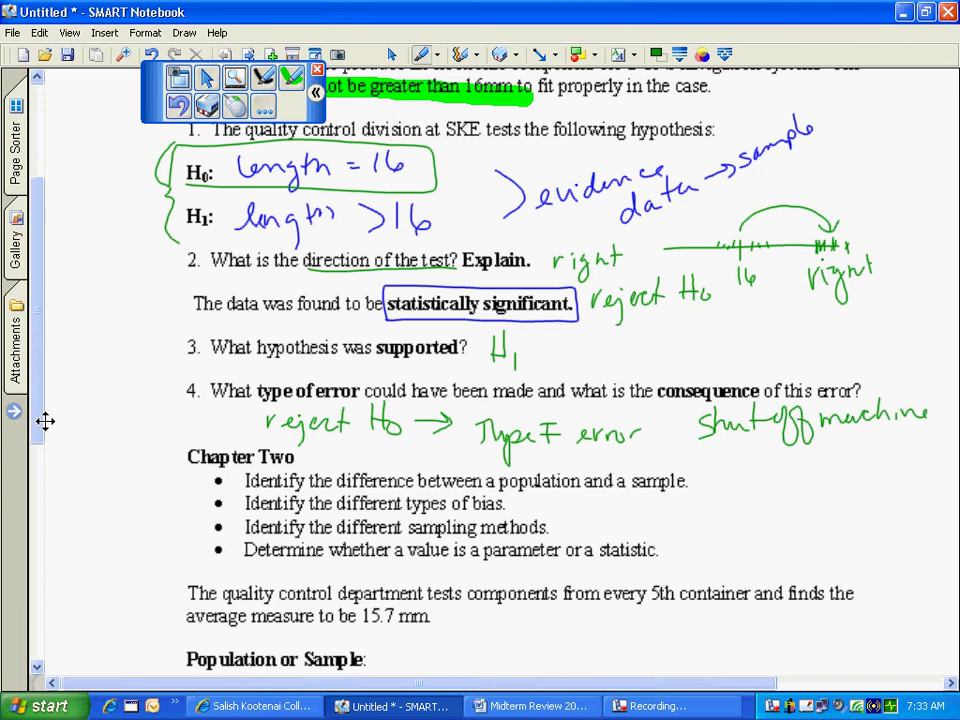
left_click_drag(746, 461, 760, 461)
mouse_move(771, 446)
left_mouse_down()
mouse_move(770, 464)
mouse_move(808, 465)
left_mouse_up()
mouse_move(802, 455)
left_mouse_down()
mouse_move(866, 458)
mouse_move(913, 433)
mouse_move(912, 457)
left_mouse_up()
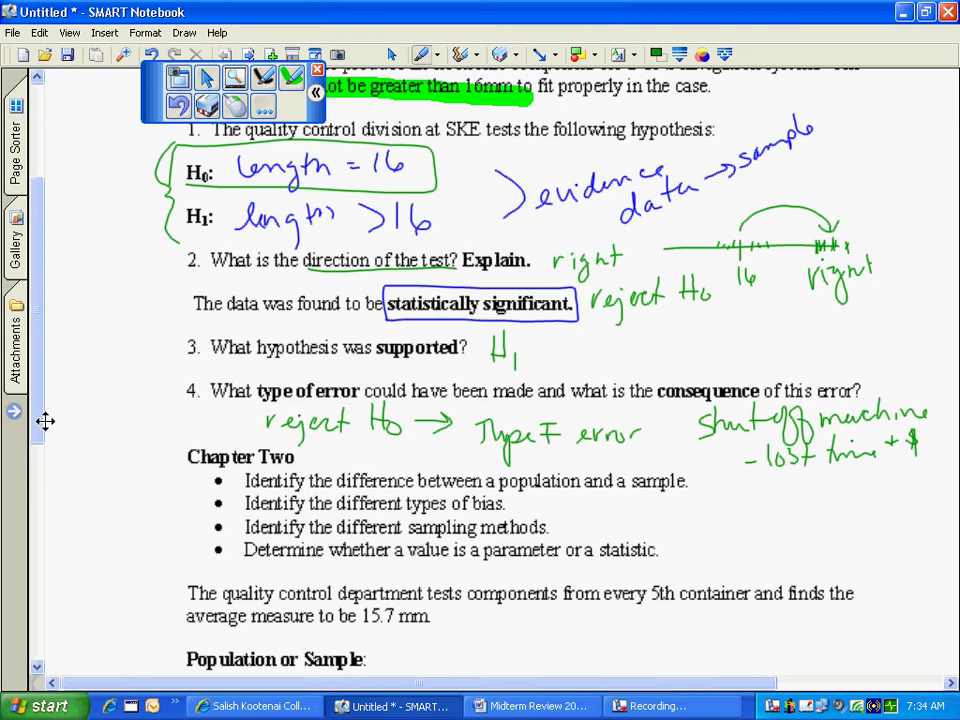
Step: Scroll back to the top of the page and bring back the screen recorder to end recording
left_click_drag(39, 368, 41, 274)
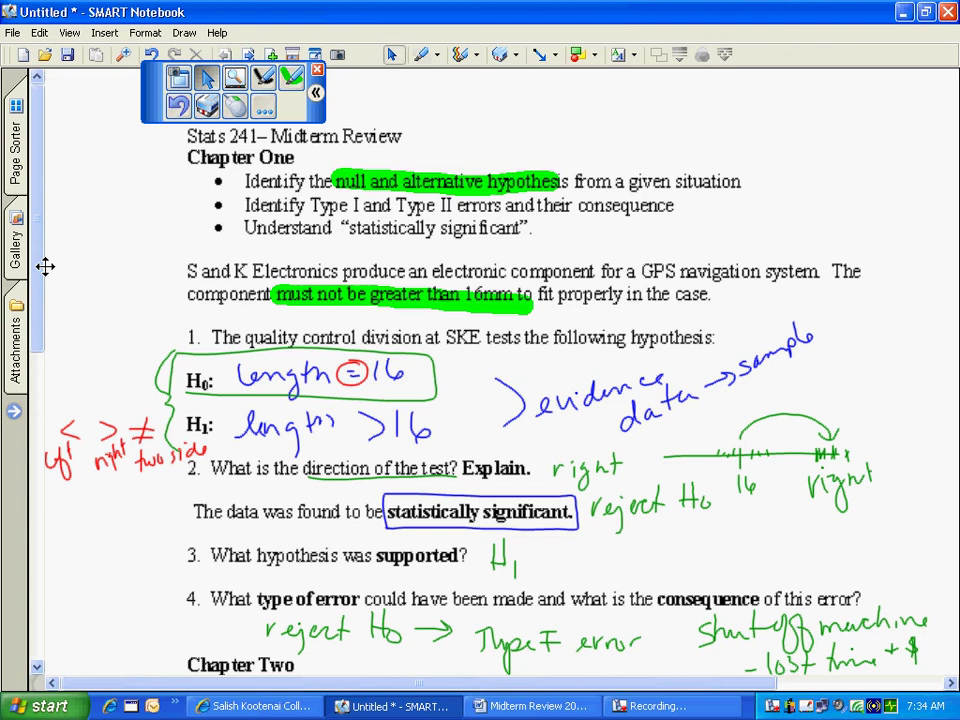
left_click(645, 706)
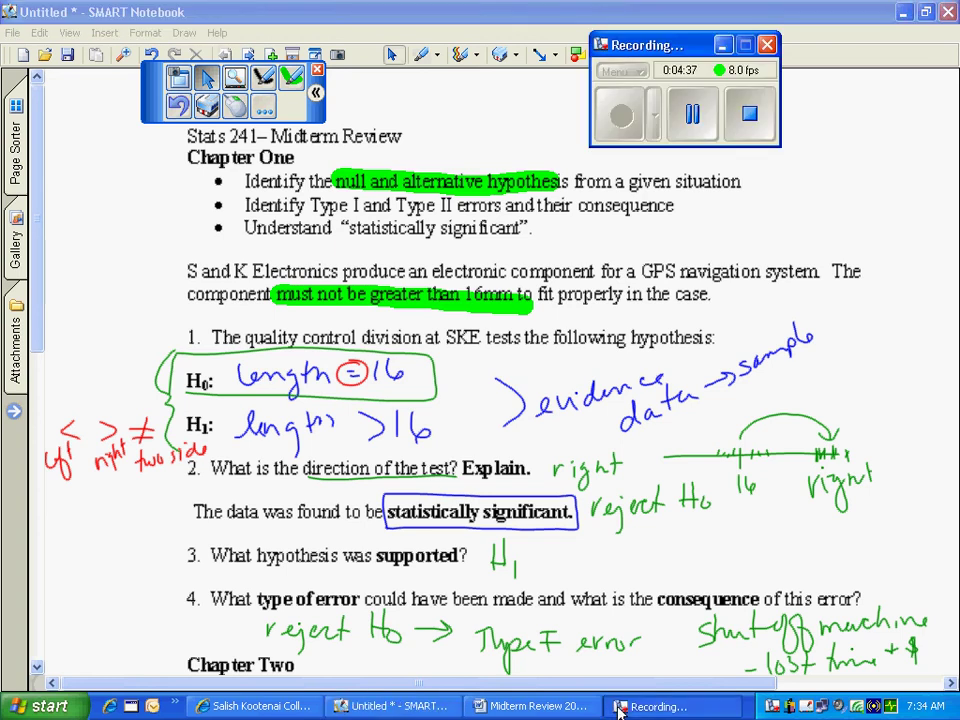